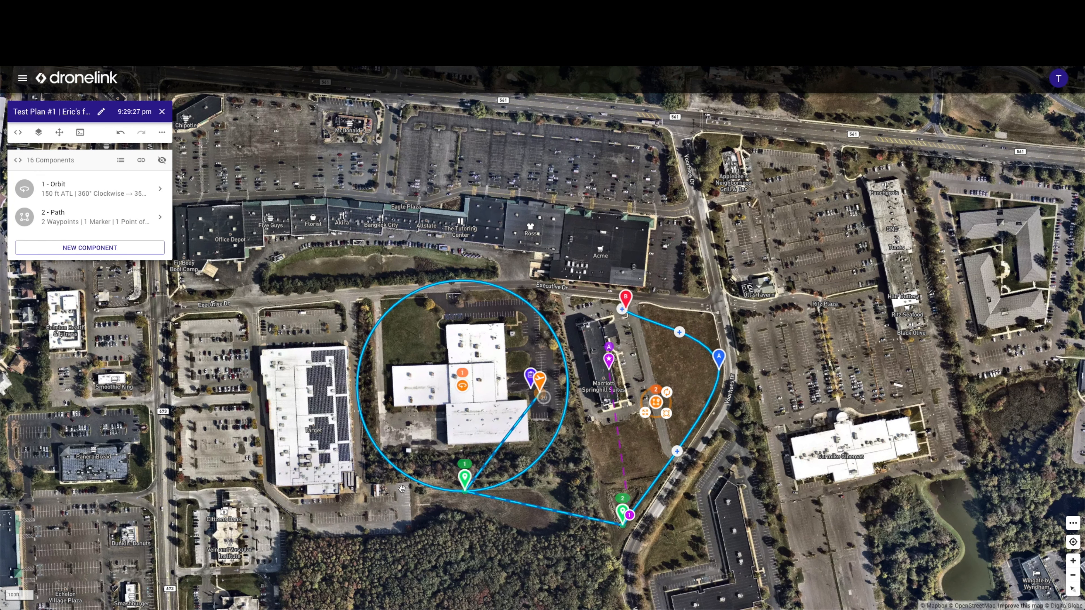
Step: Review the camera commands in the Immediate list and the Achieved command of the first orbit's Approach
mouse_move(628, 300)
click(465, 481)
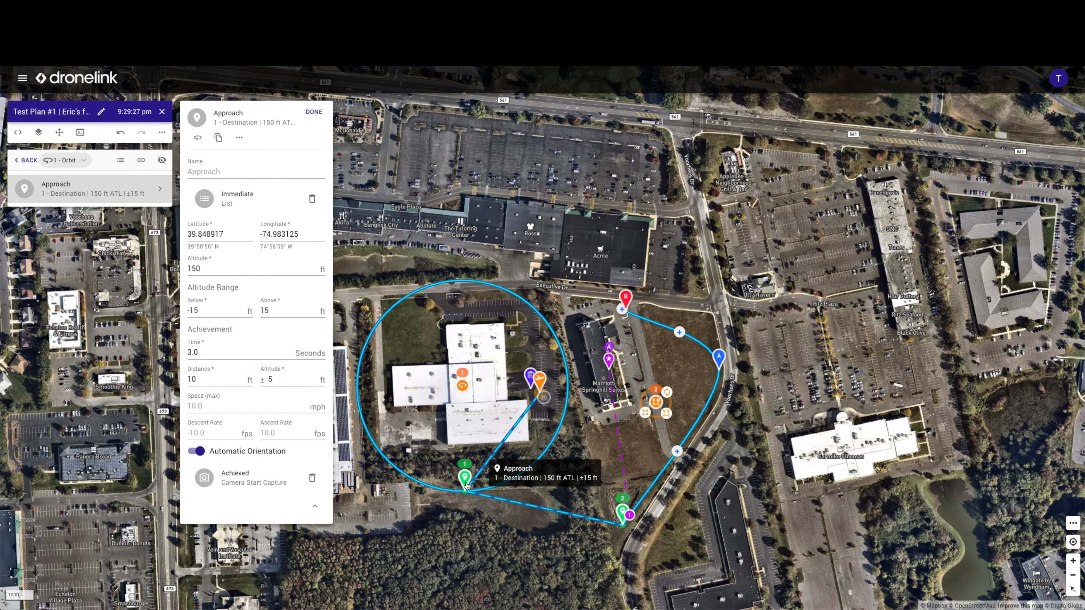
click(240, 197)
click(165, 193)
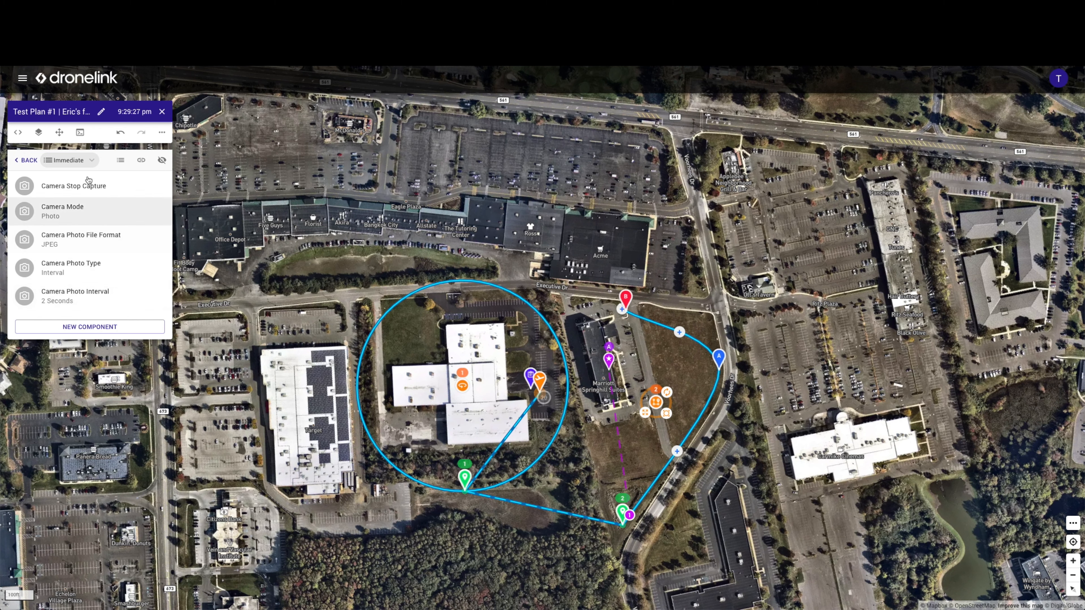
click(26, 160)
click(67, 222)
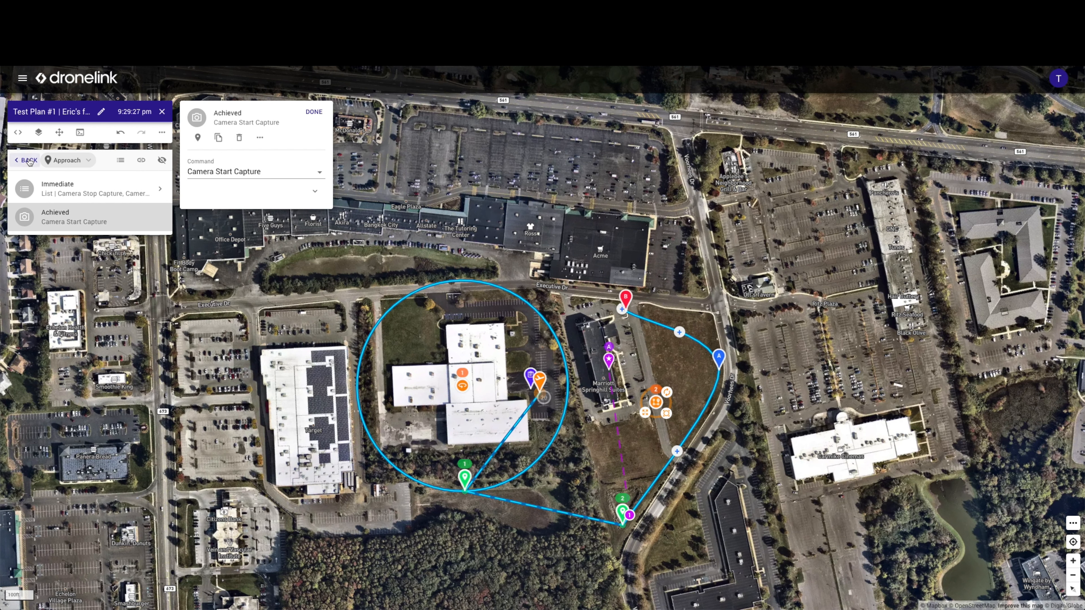
click(19, 161)
click(17, 161)
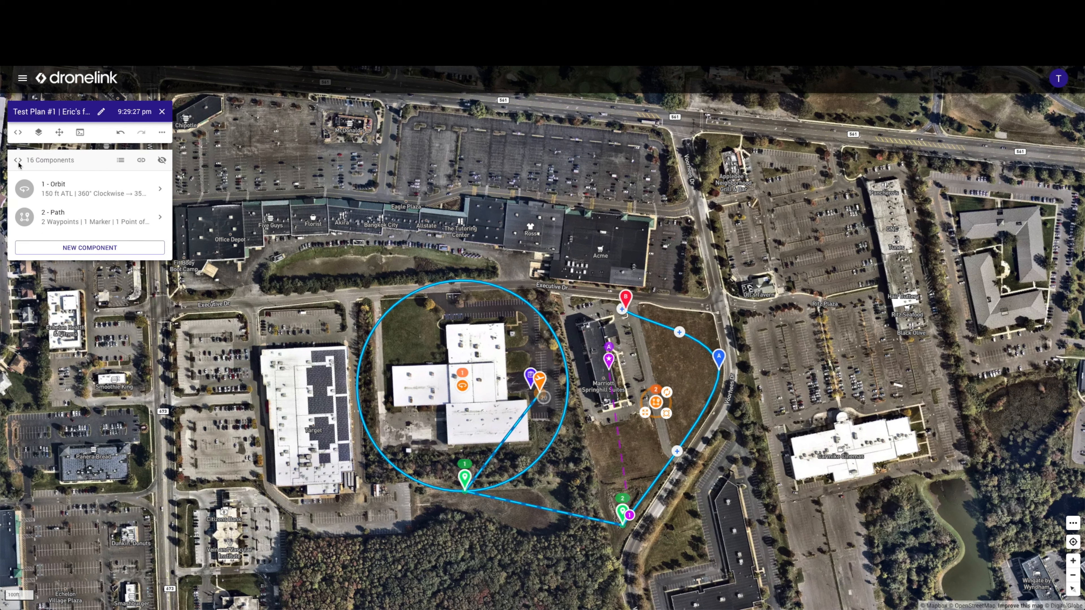
Step: Review the camera commands in the Immediate list of the path component's Approach
click(66, 219)
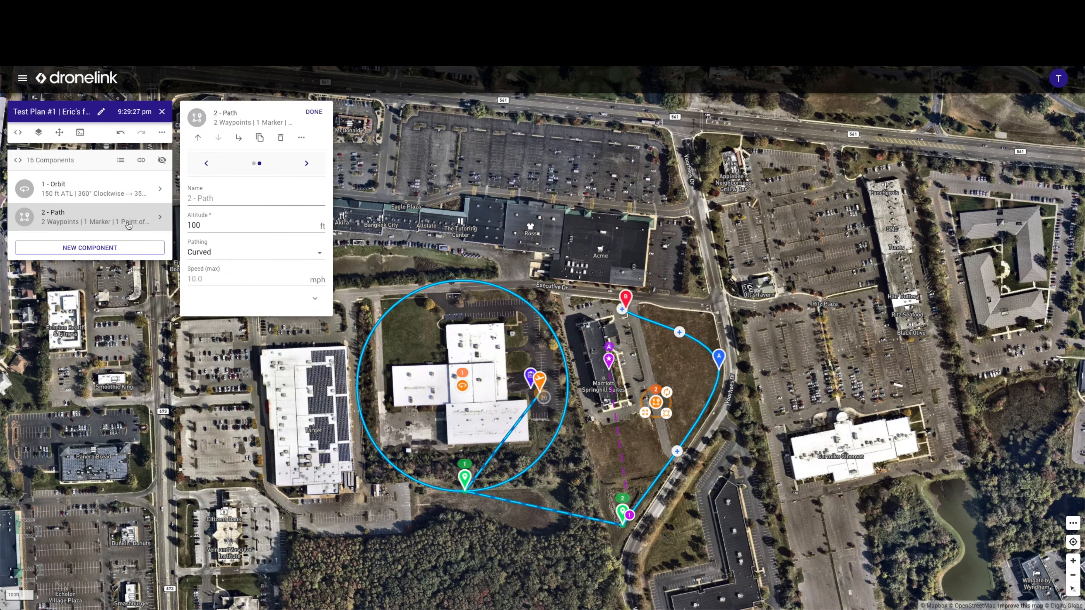
click(160, 219)
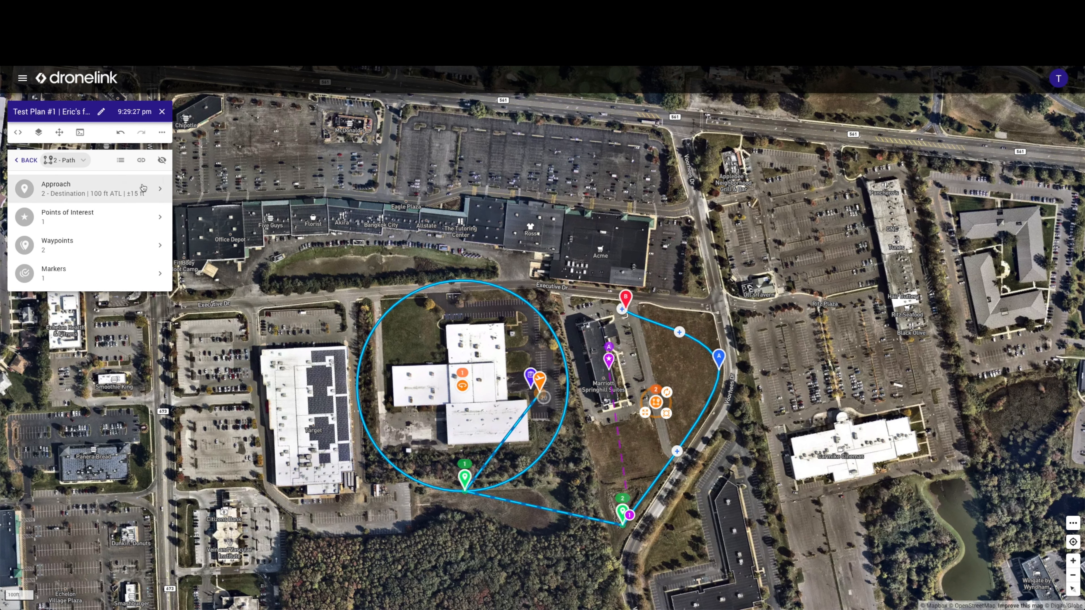
click(158, 190)
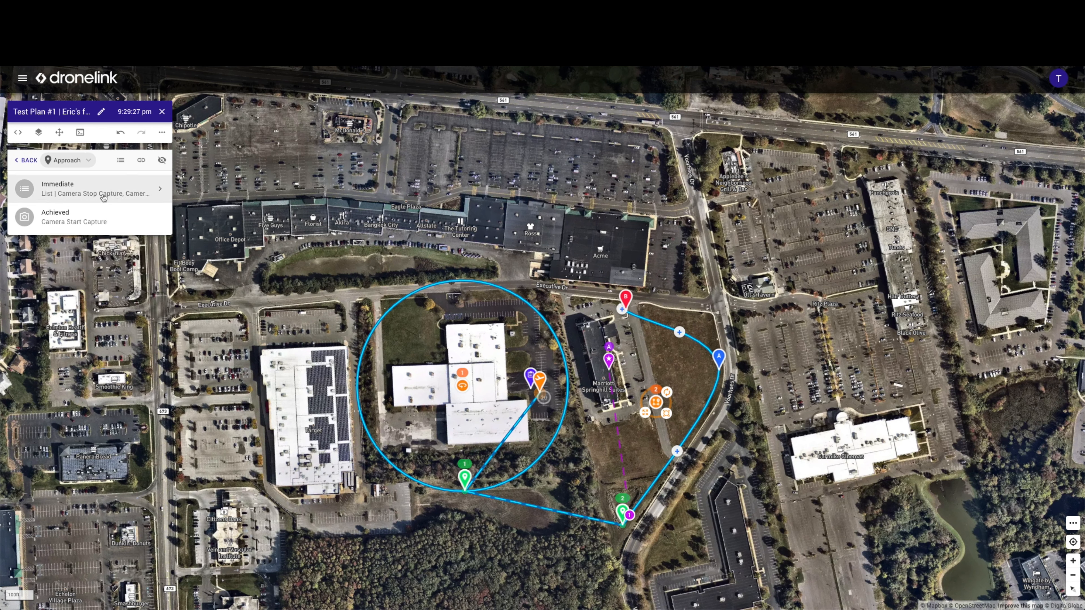
click(157, 189)
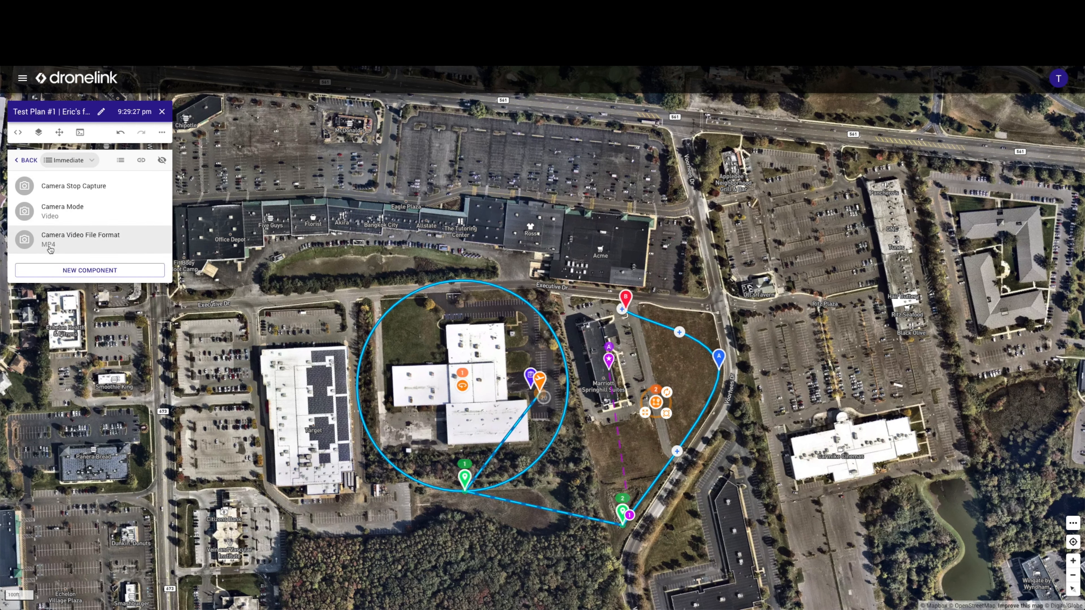
click(26, 160)
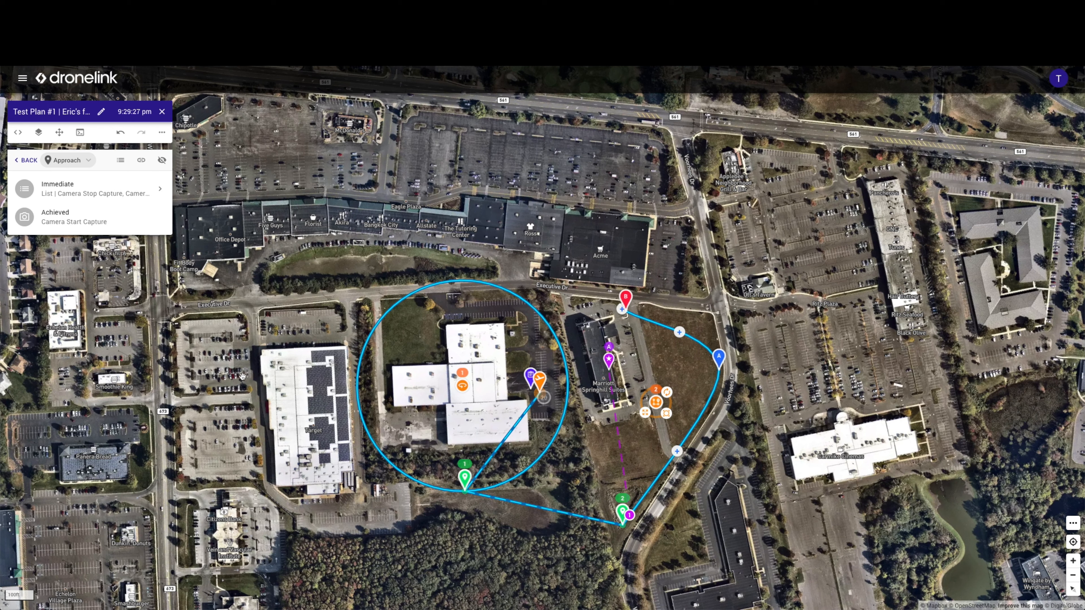
right_click(231, 354)
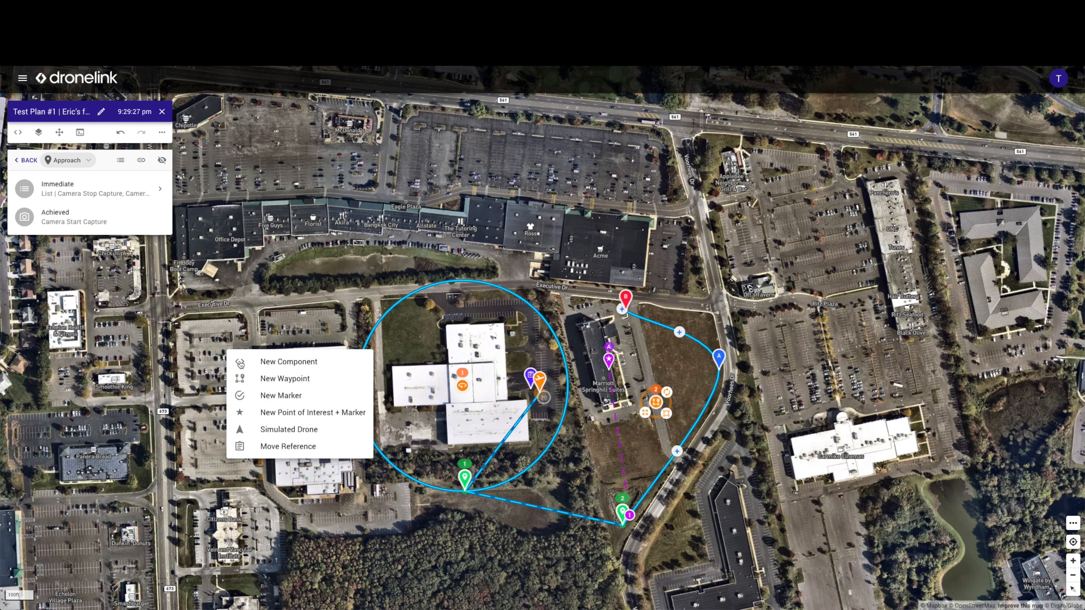
click(497, 241)
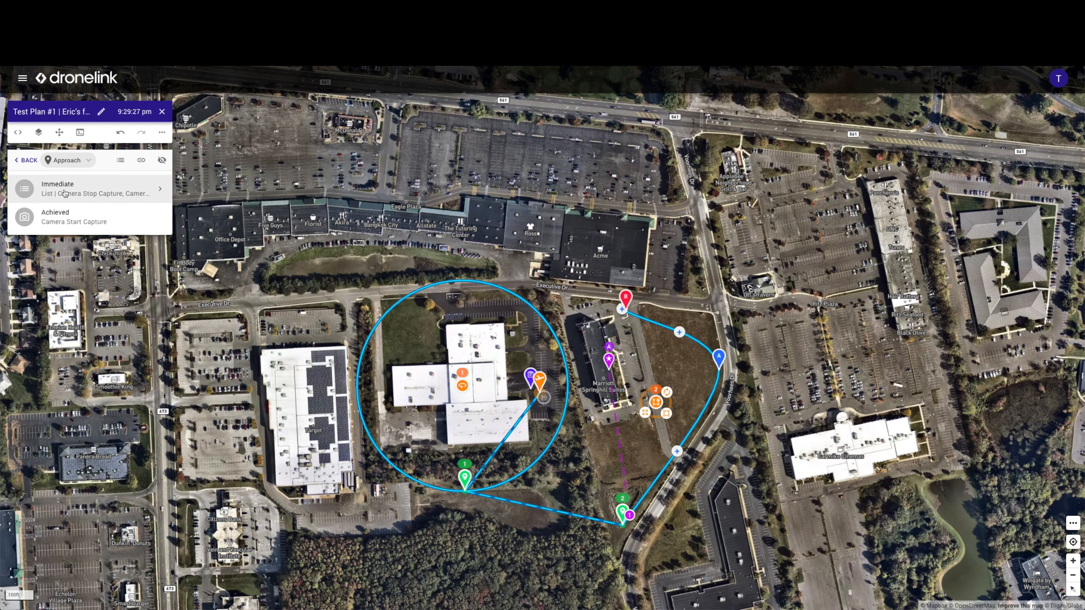
click(25, 162)
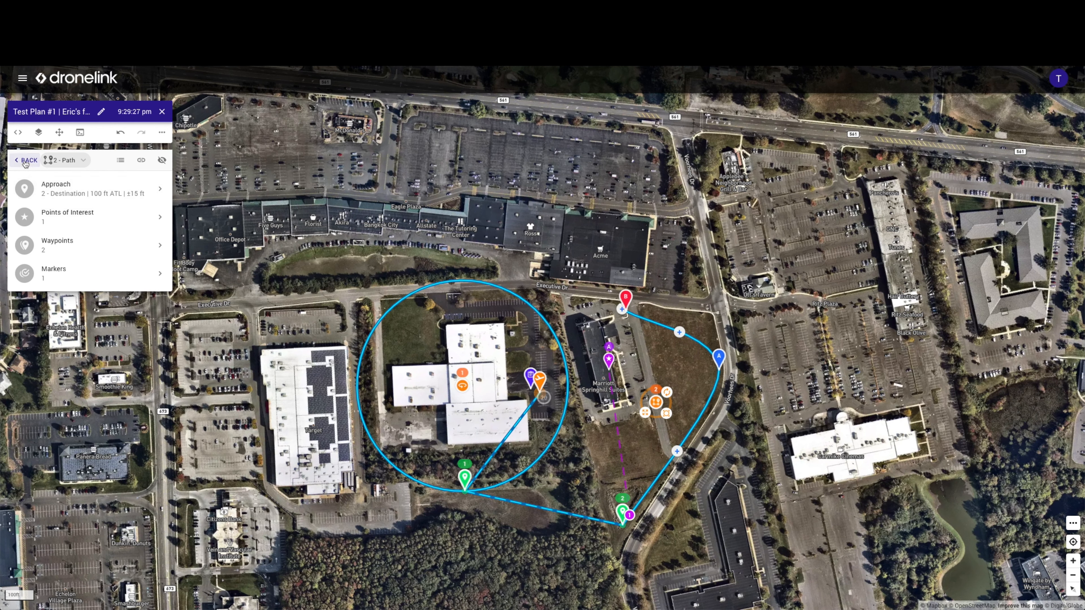
click(26, 162)
Step: Copy the first orbit component to the clipboard and check the clipboard's contents
click(54, 188)
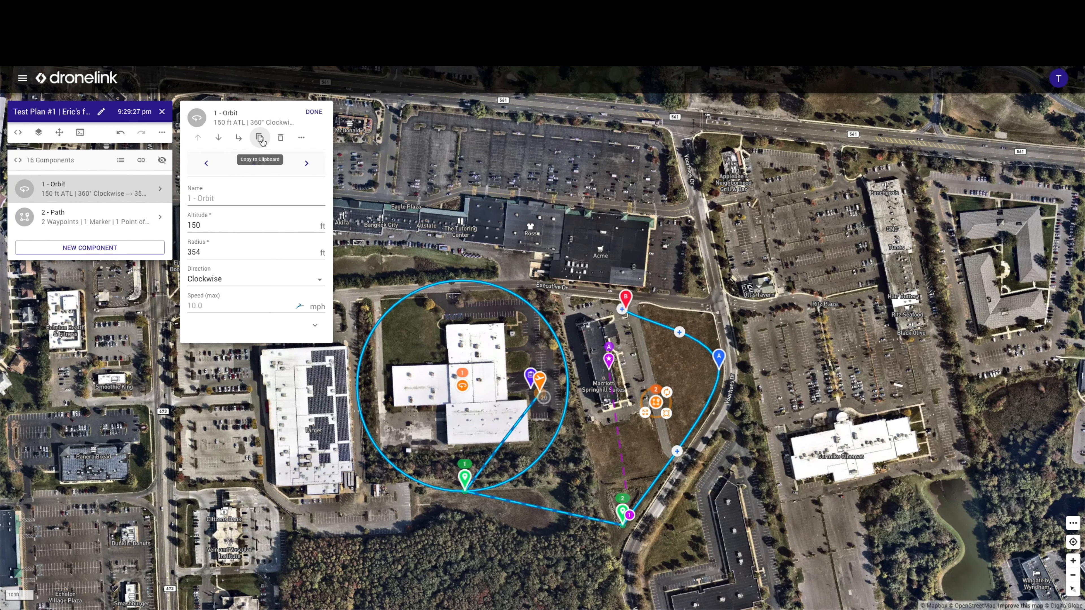
click(260, 139)
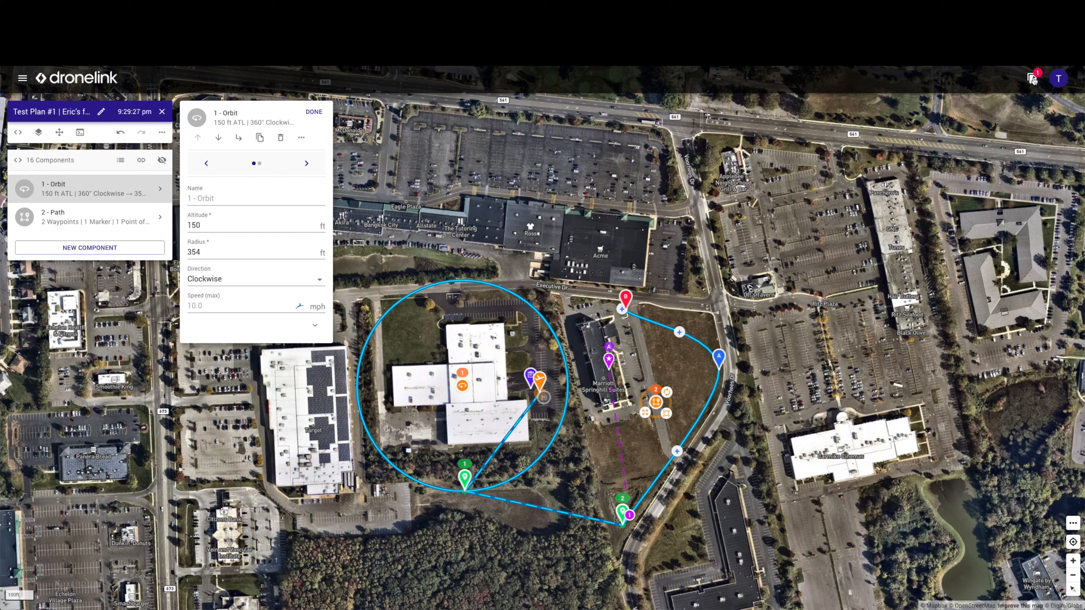
click(1033, 80)
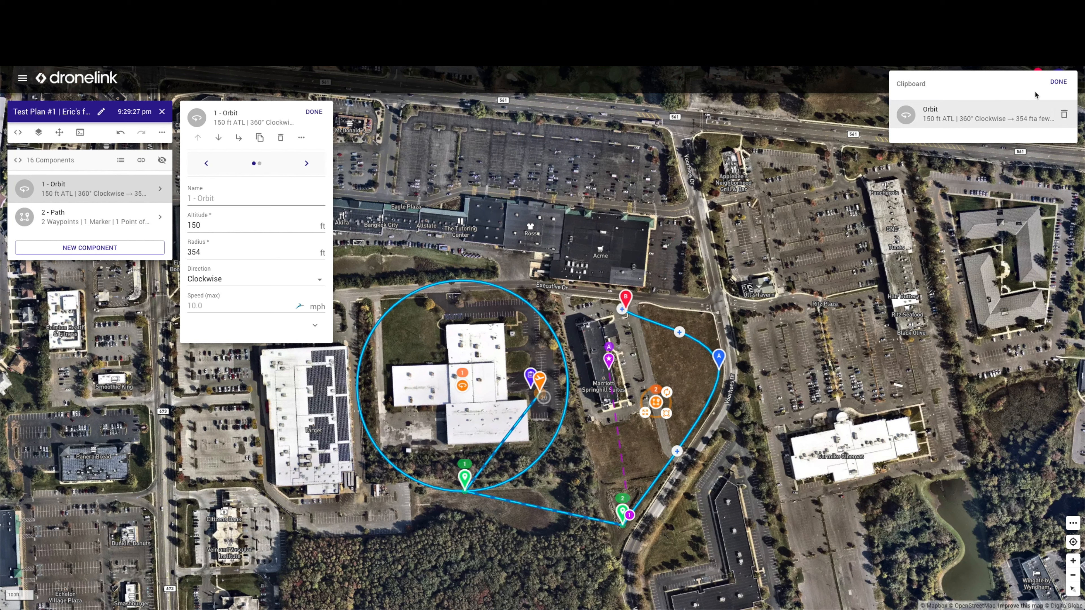
click(1058, 82)
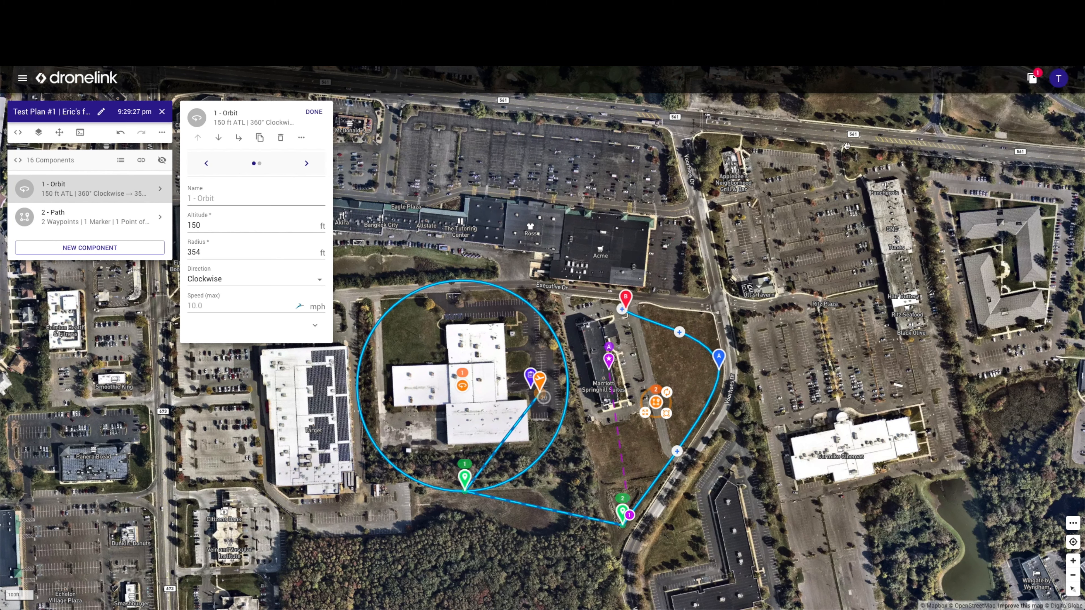
click(311, 112)
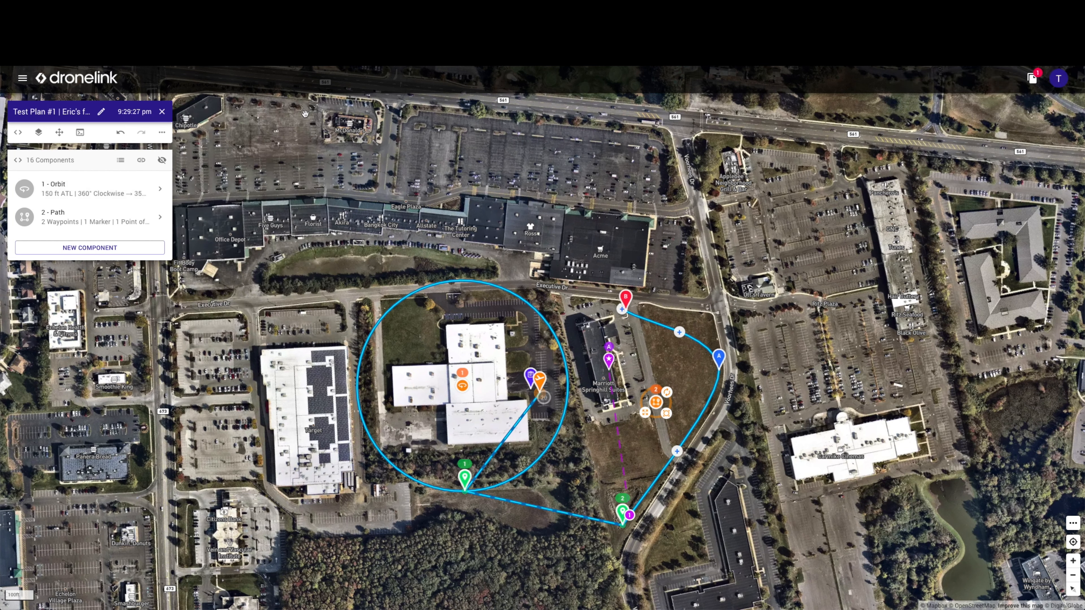
Step: Paste the copied orbit near the parking lot west of Target, center it over the lot and reduce its radius to about 325 ft
right_click(207, 349)
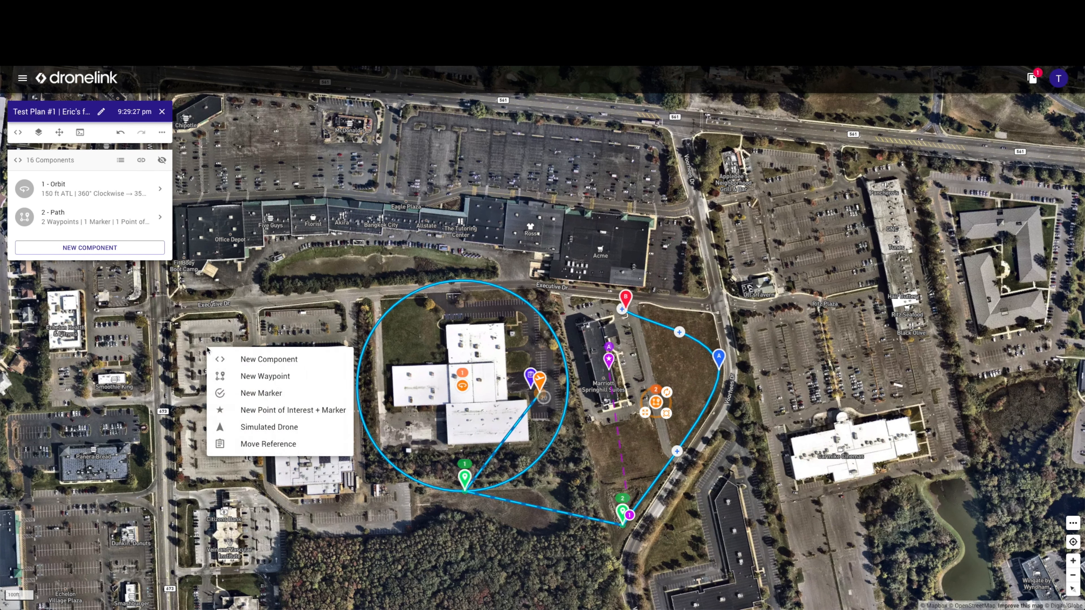
click(244, 359)
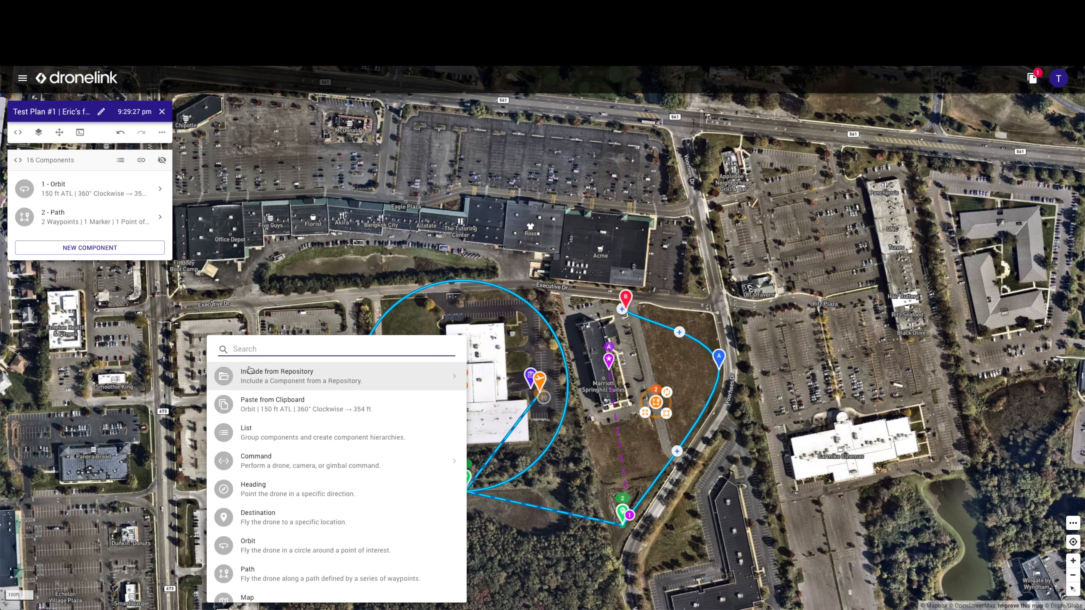
click(271, 410)
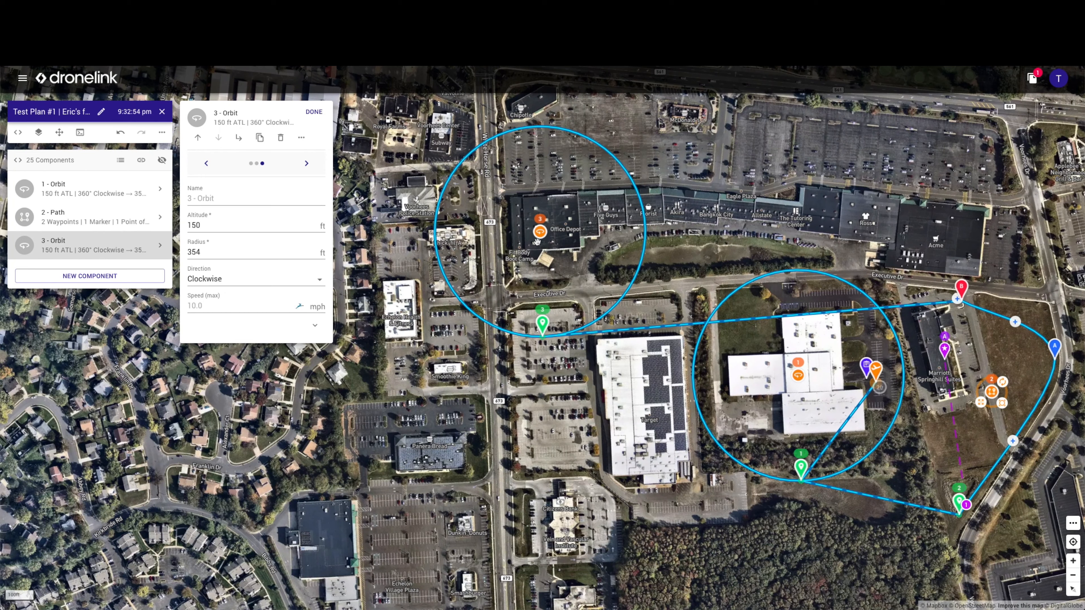
drag(538, 243, 544, 359)
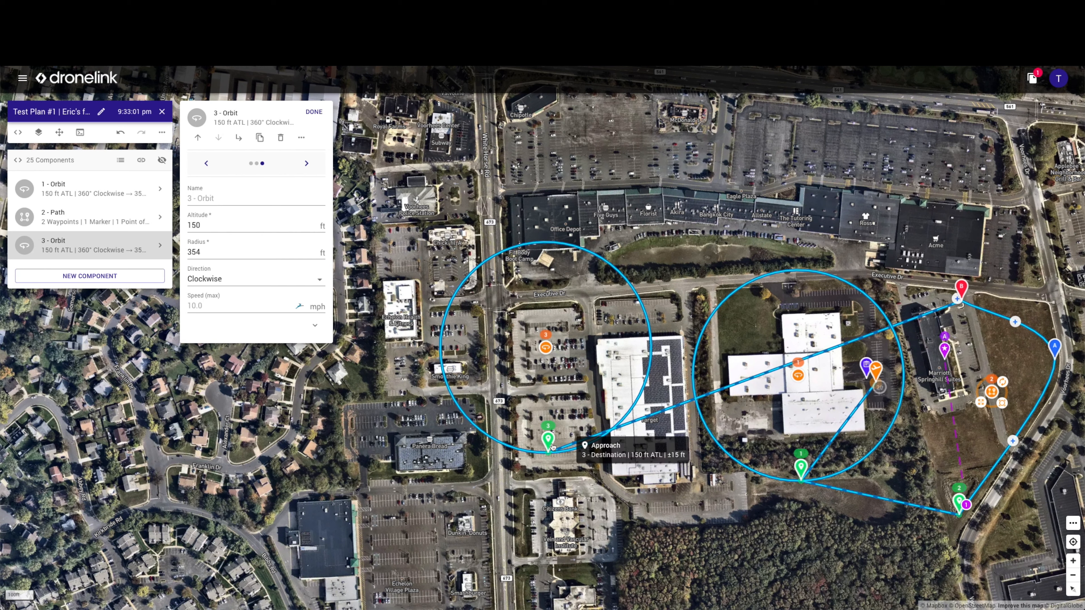
mouse_move(548, 447)
mouse_down()
mouse_move(538, 415)
mouse_move(525, 463)
mouse_move(529, 444)
mouse_up()
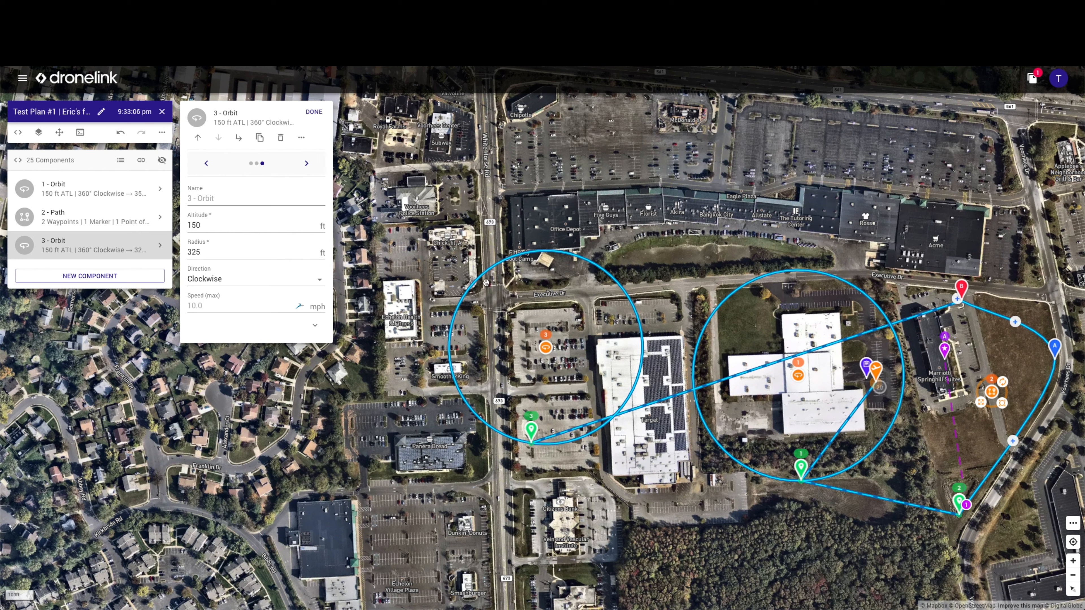
Step: Delete the pasted third orbit from the plan
click(280, 138)
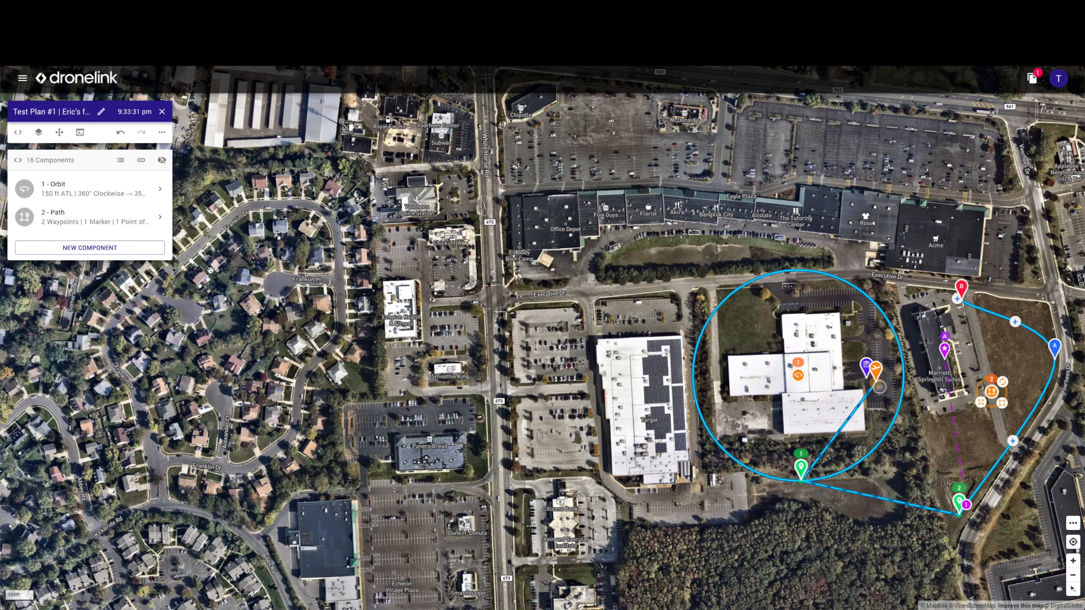
Step: Add the first orbit component to the Test Repo (Public) repository
click(74, 193)
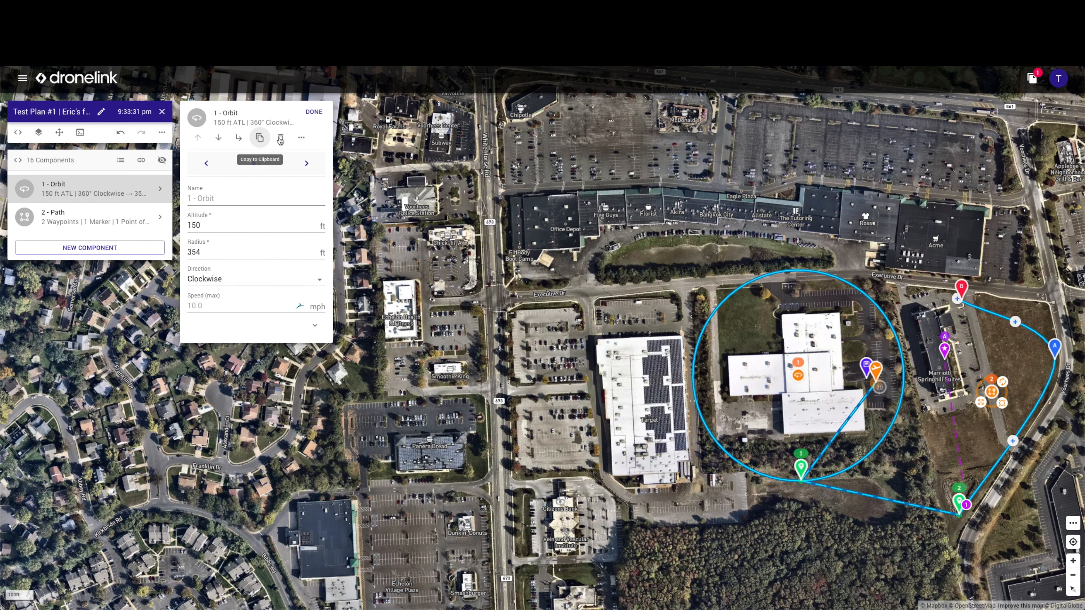
click(300, 140)
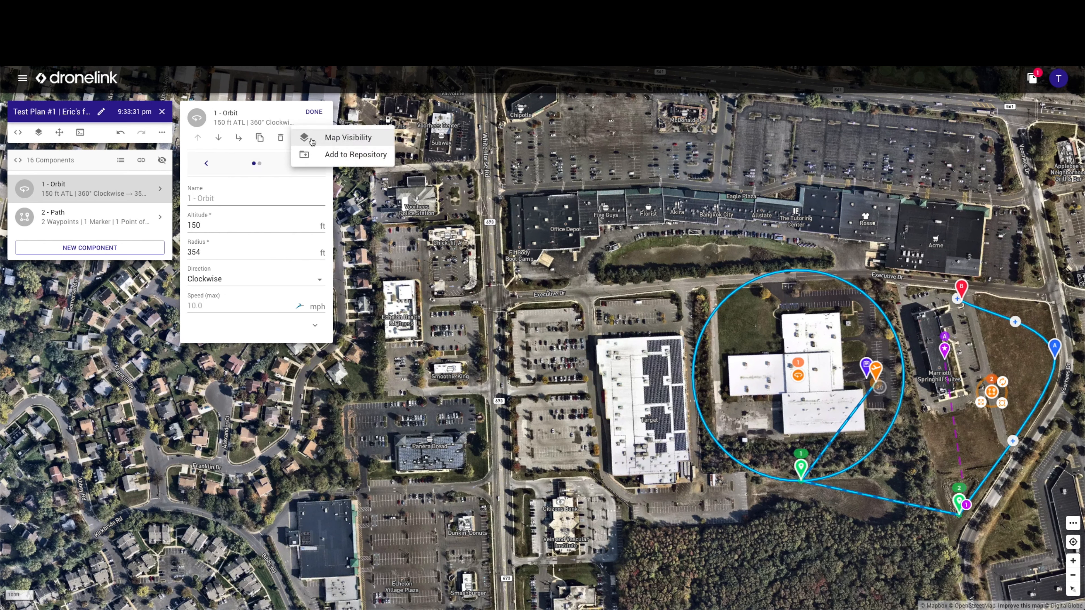
click(328, 155)
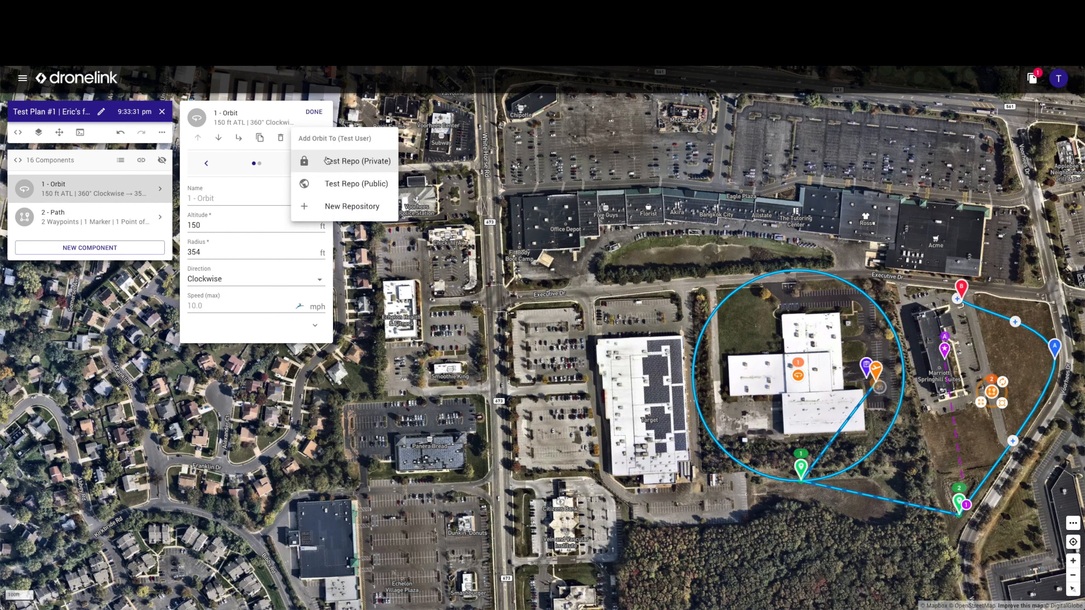
click(345, 183)
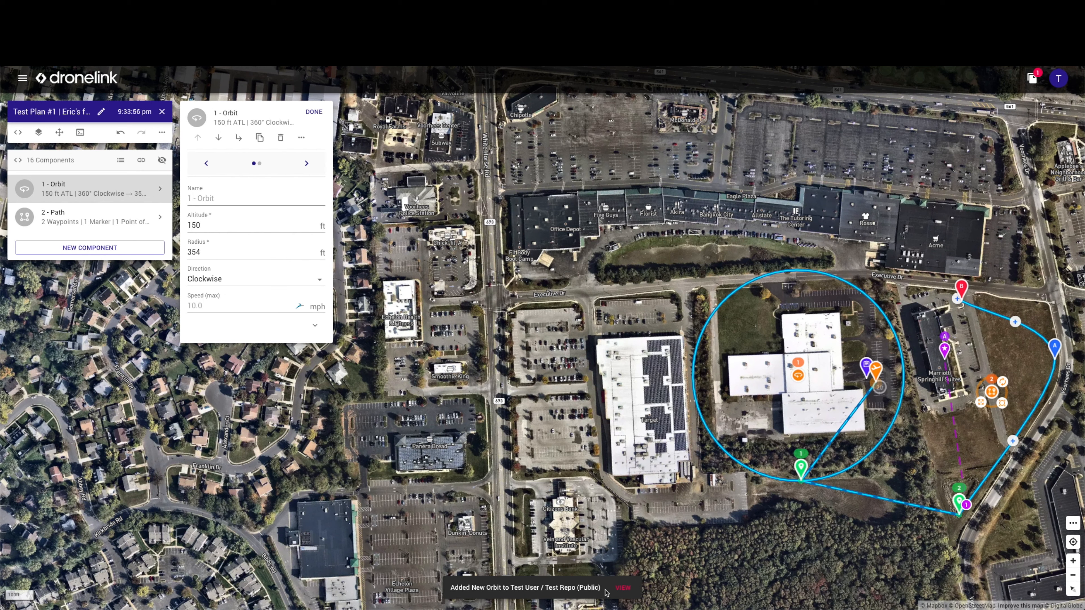
Step: Include the New Orbit dated Oct 16, 2019 from the repository as a component at the parking lot west of Target
right_click(540, 345)
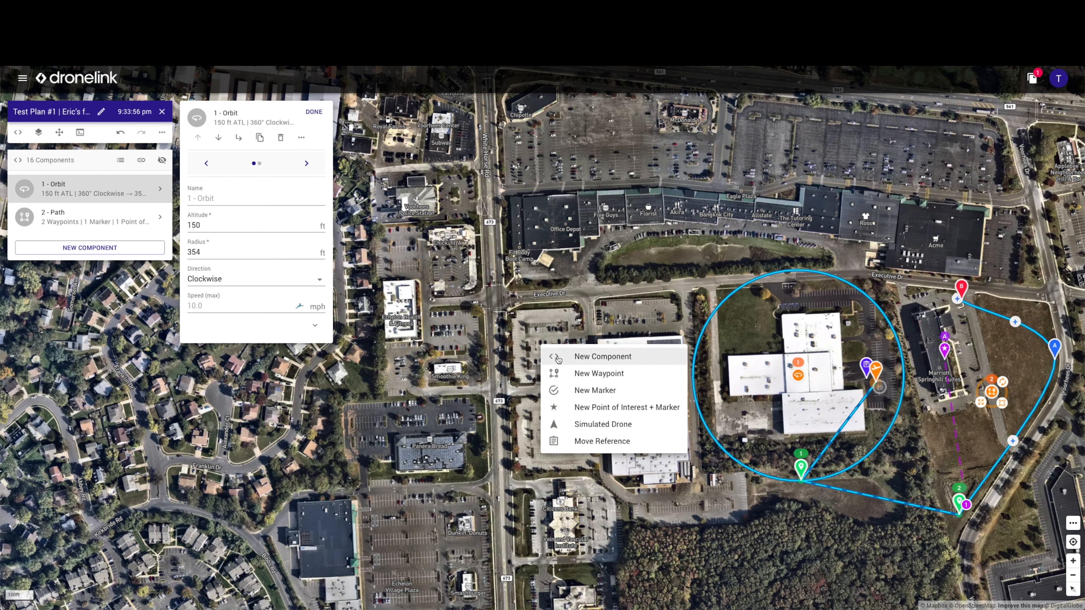
click(551, 357)
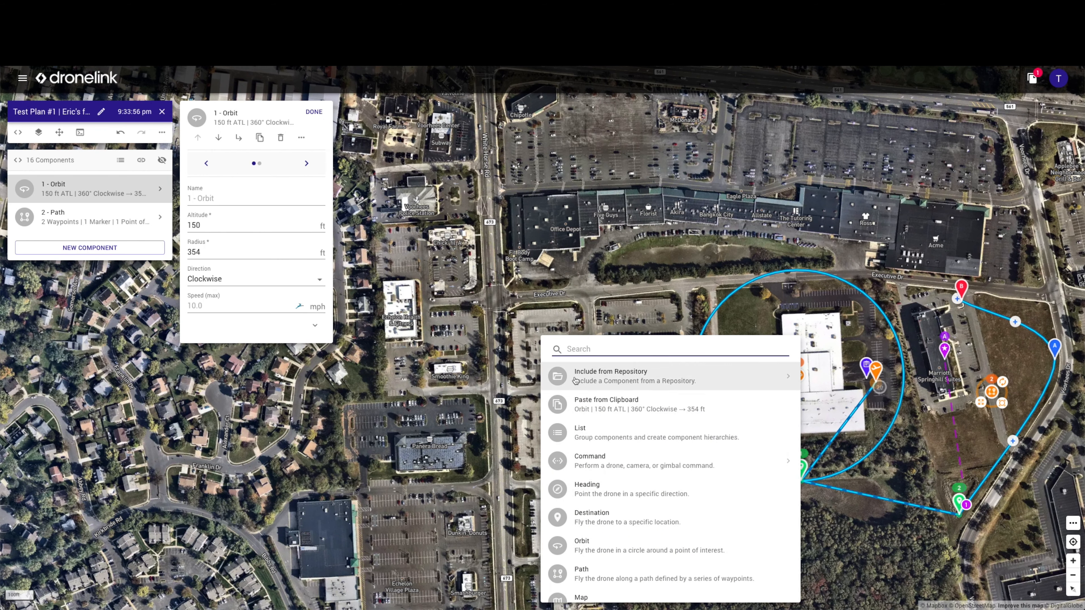
click(576, 380)
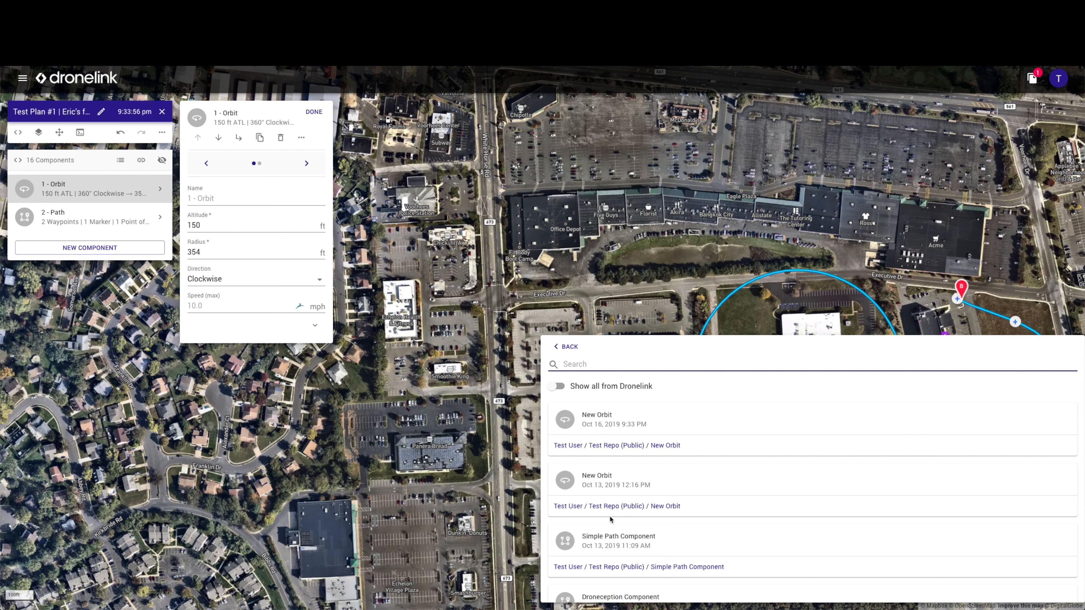
click(605, 418)
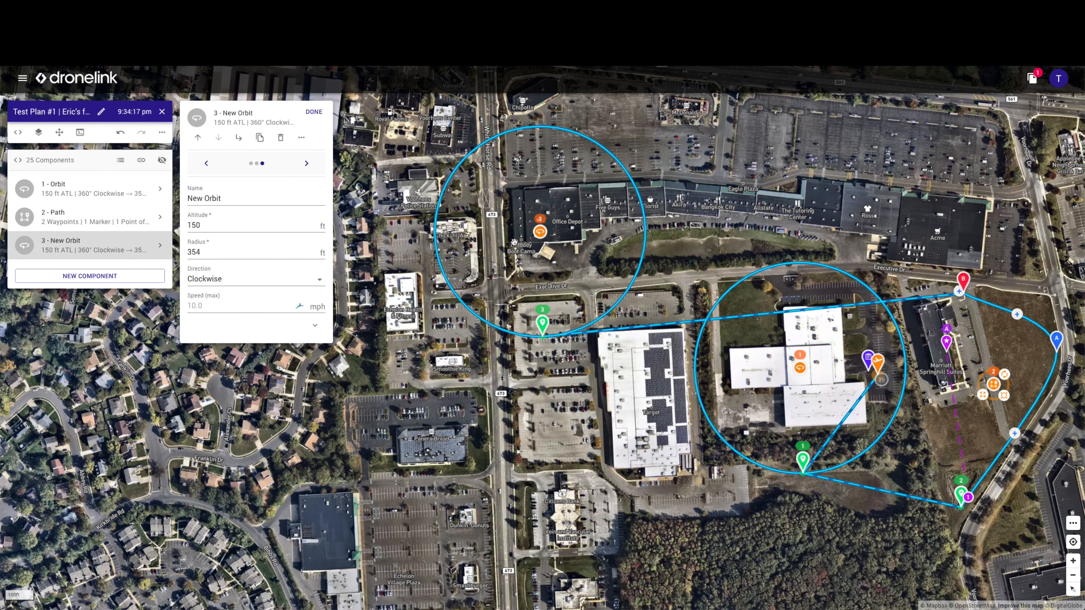
Step: Move the New Orbit's center south over the parking lot west of Target and shift its approach point for a radius of about 328 ft
drag(541, 233, 555, 359)
mouse_move(560, 464)
mouse_down()
mouse_move(557, 477)
mouse_move(574, 439)
mouse_up()
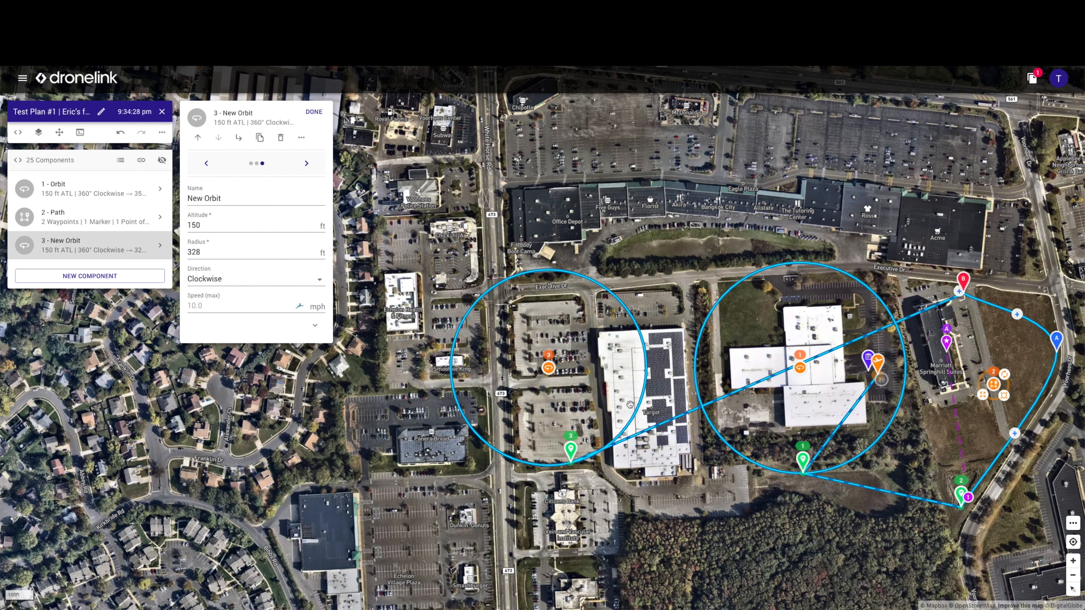
click(340, 174)
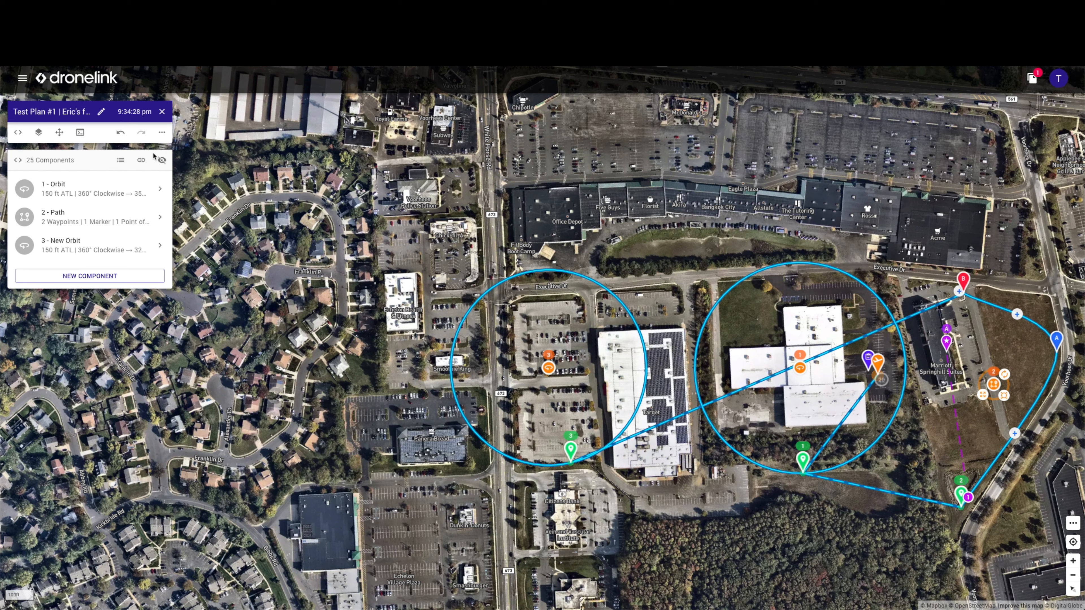
Step: Close the plan and create a new List component in the Test Repo (Public) repository
click(163, 112)
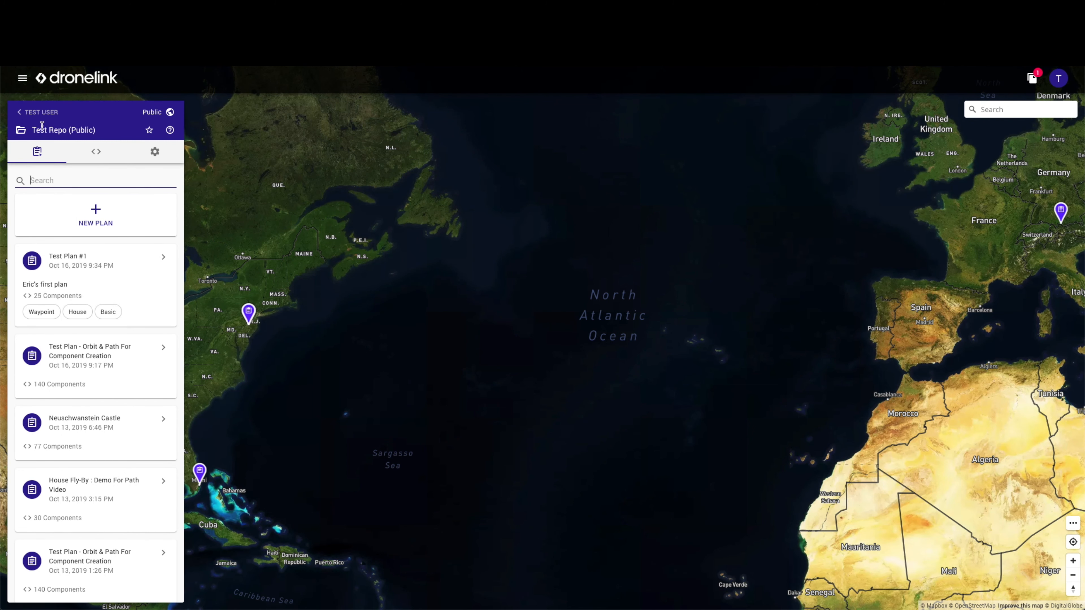
click(41, 154)
click(95, 155)
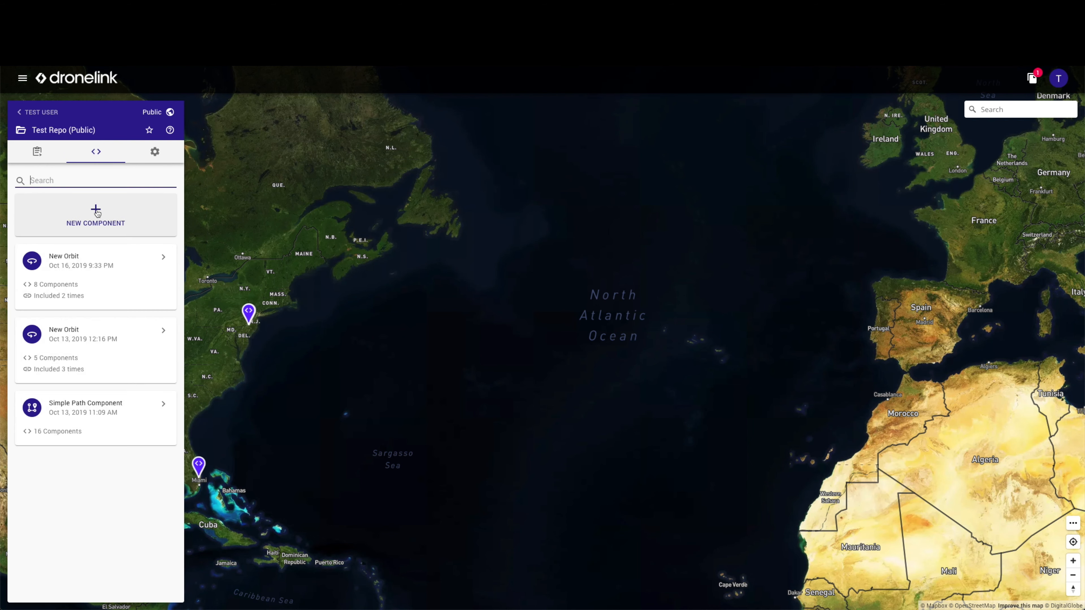
click(97, 212)
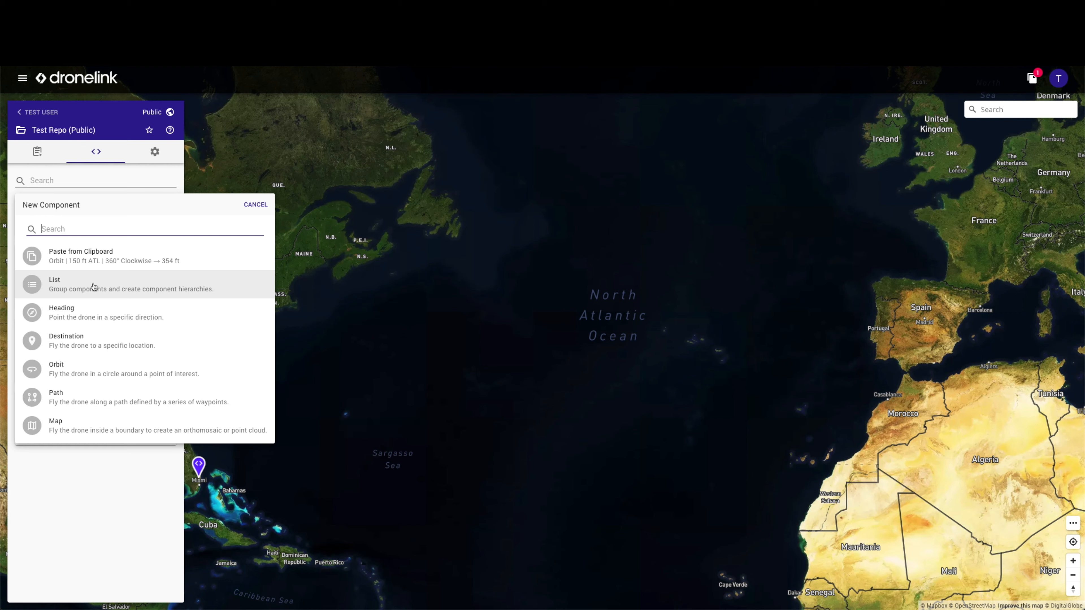
click(94, 285)
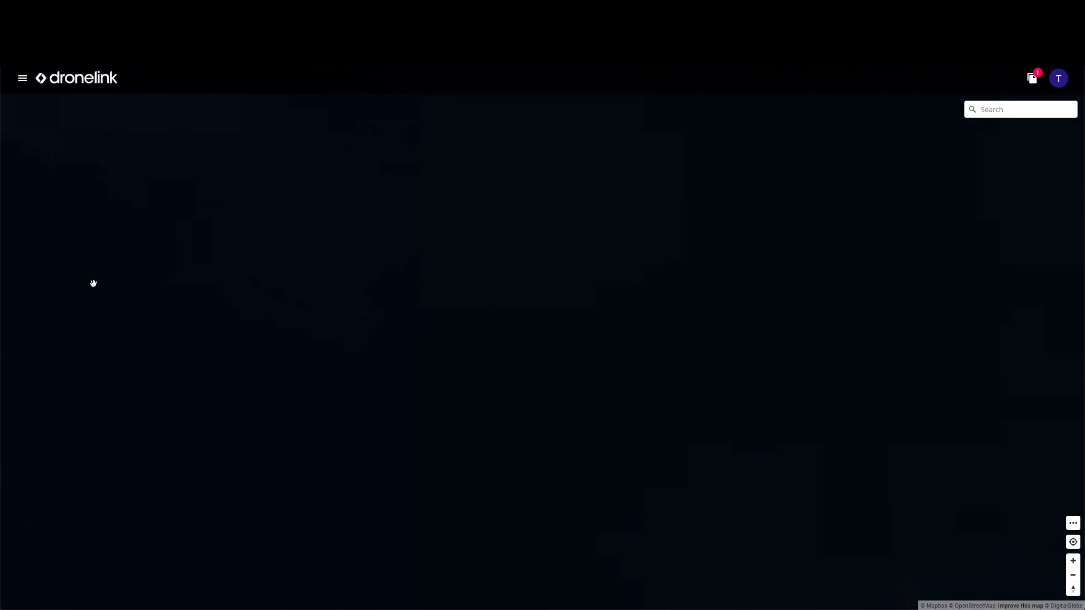